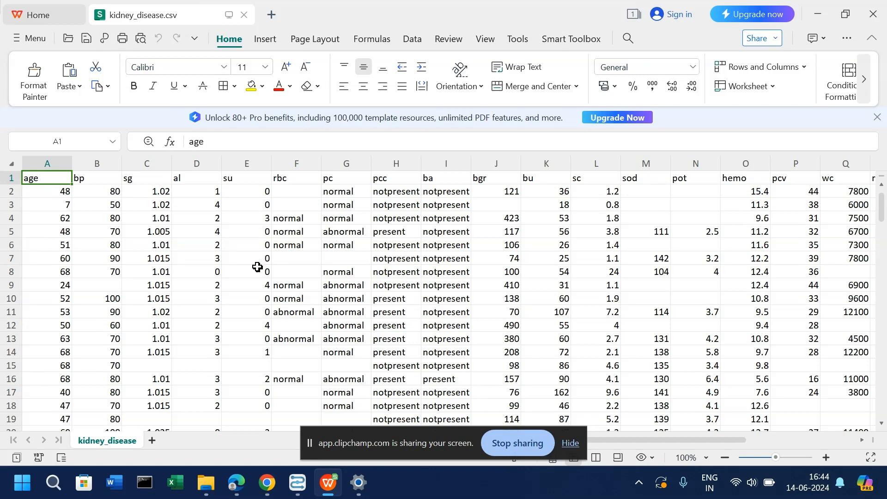
Review the columns of kidney_disease.csv through classification, and switch to Altair AI Studio to look over the repository's data and processes
scroll(257, 267, right, 3)
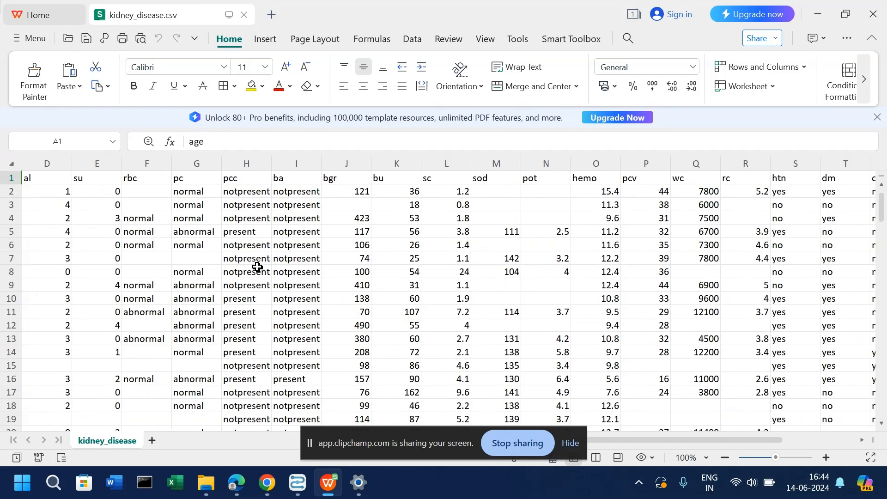
scroll(257, 267, right, 7)
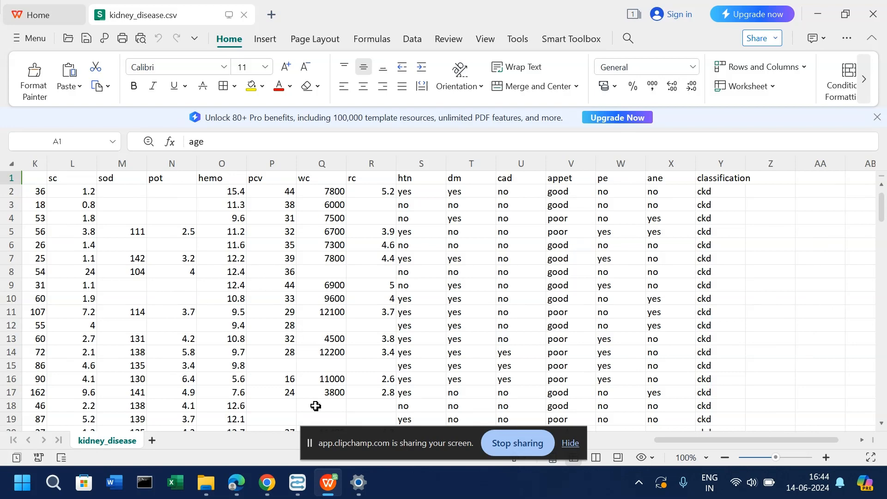
click(308, 484)
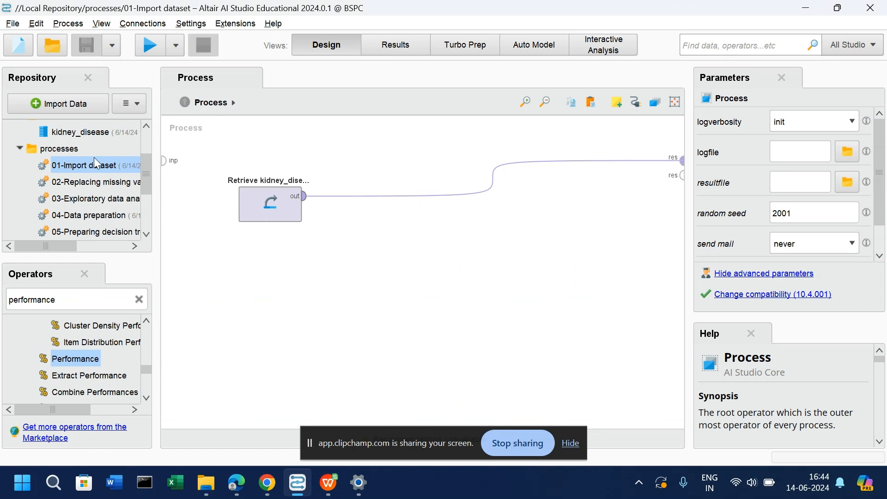
scroll(95, 163, up, 2)
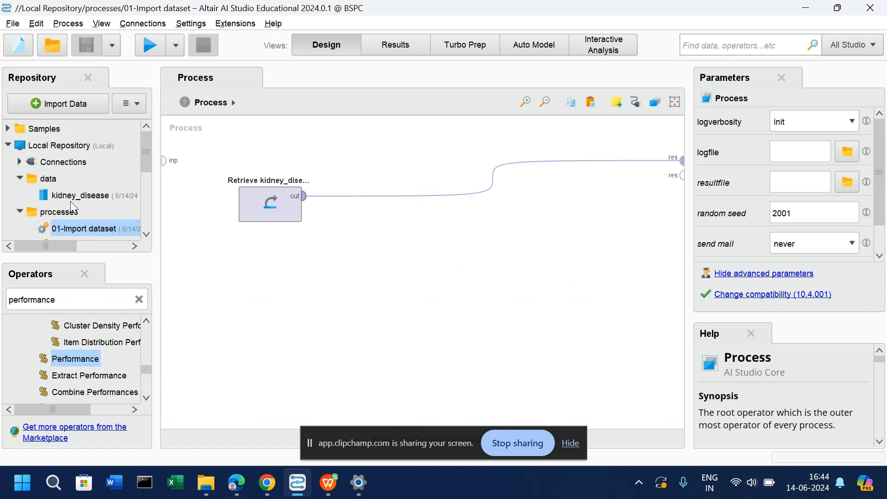
scroll(77, 231, down, 2)
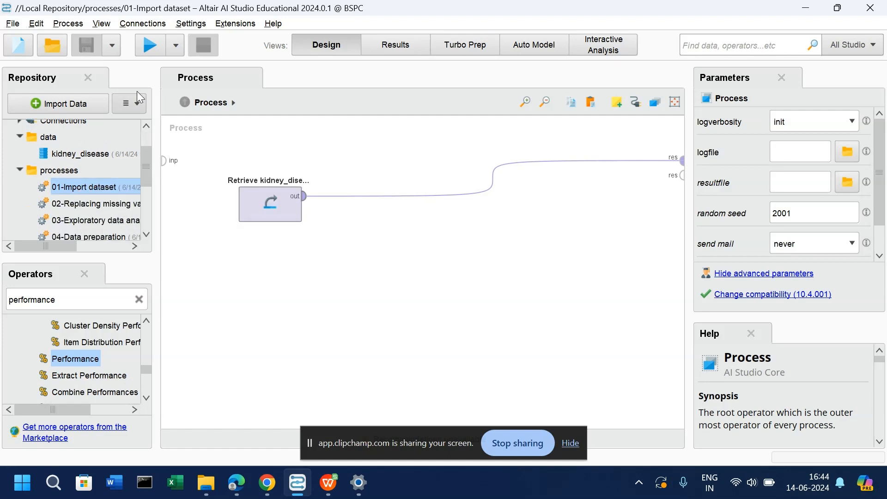
Run the 01-Import dataset process and look through the columns of the retrieved kidney_disease example set
click(146, 52)
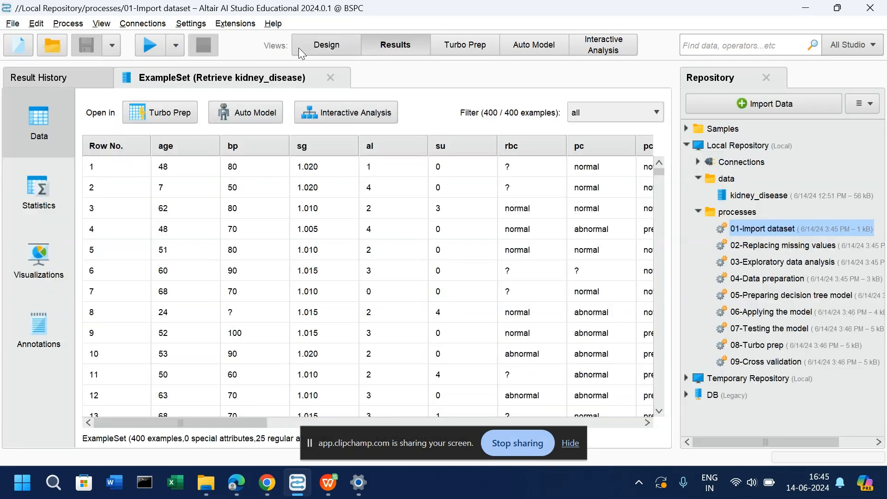
scroll(316, 263, right, 10)
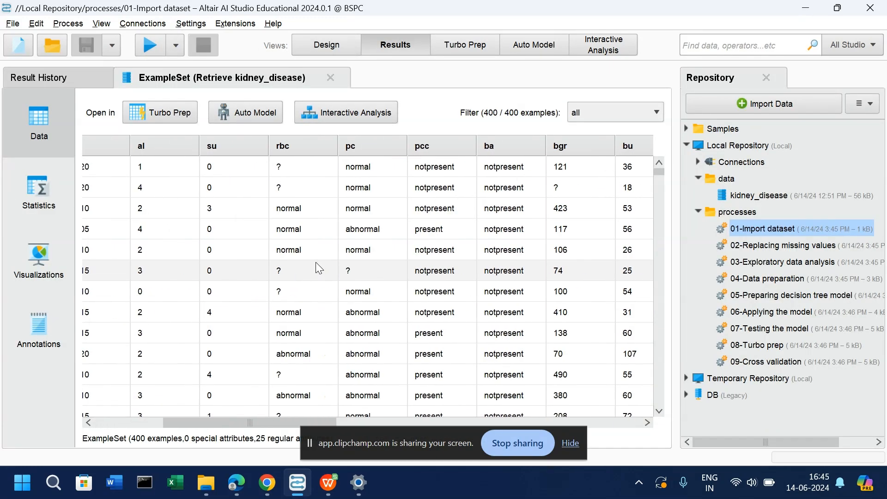
scroll(316, 263, right, 5)
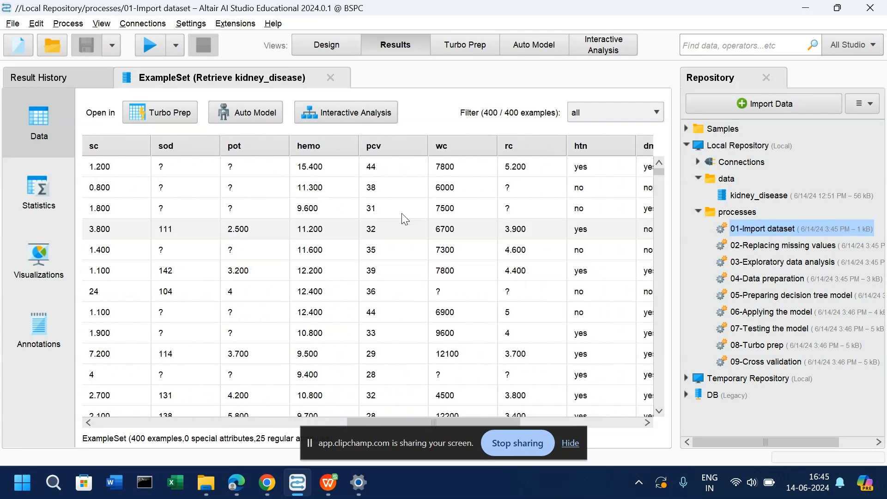
Open the 02-Replacing missing values process from the repository and run it
click(331, 48)
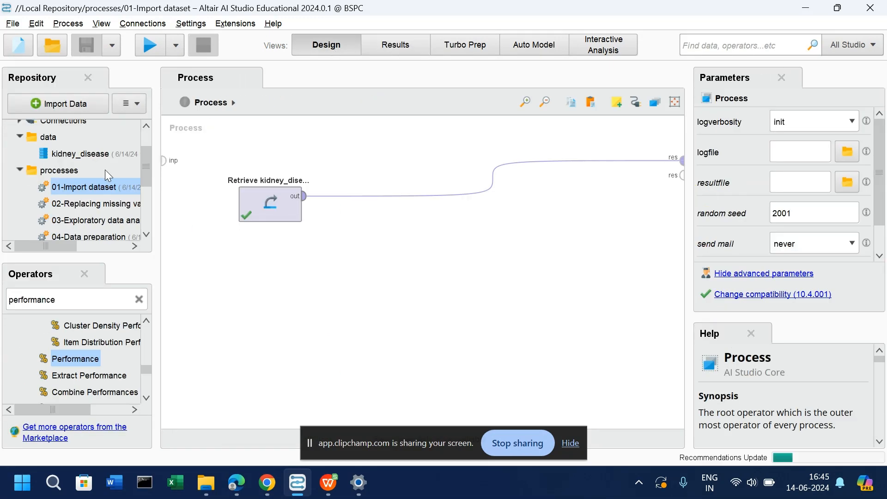
click(95, 207)
double_click(94, 207)
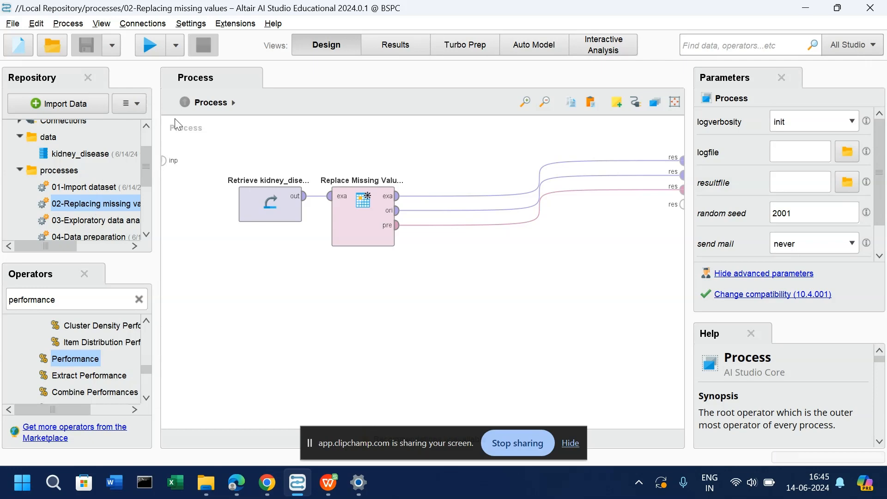
click(155, 45)
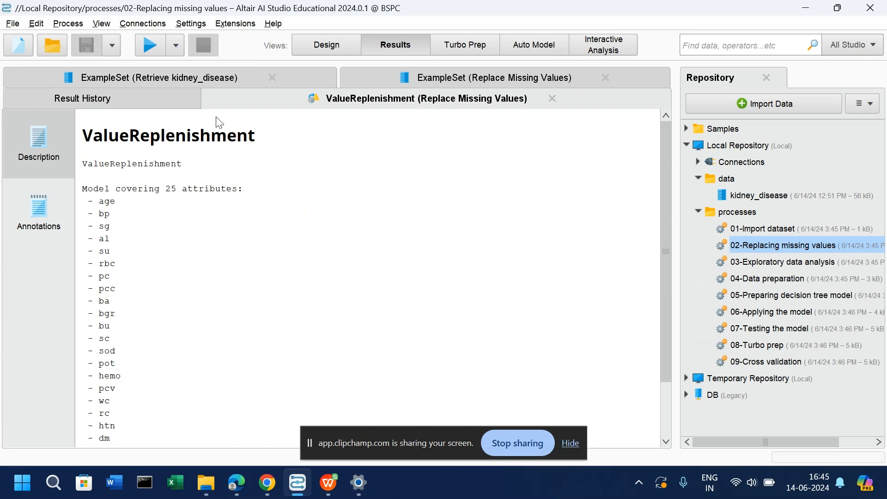
Review the ValueReplenishment description and examine the attribute statistics of the Replace Missing Values example set
scroll(198, 180, down, 3)
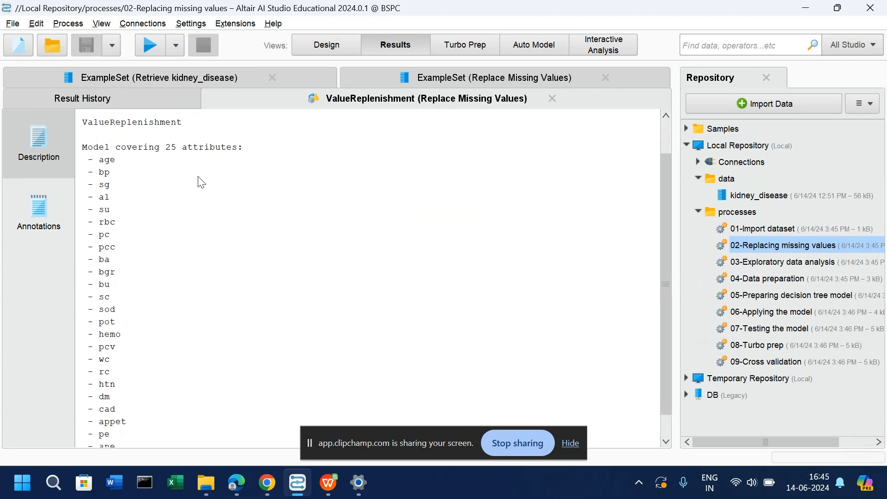
click(156, 101)
click(159, 76)
click(423, 78)
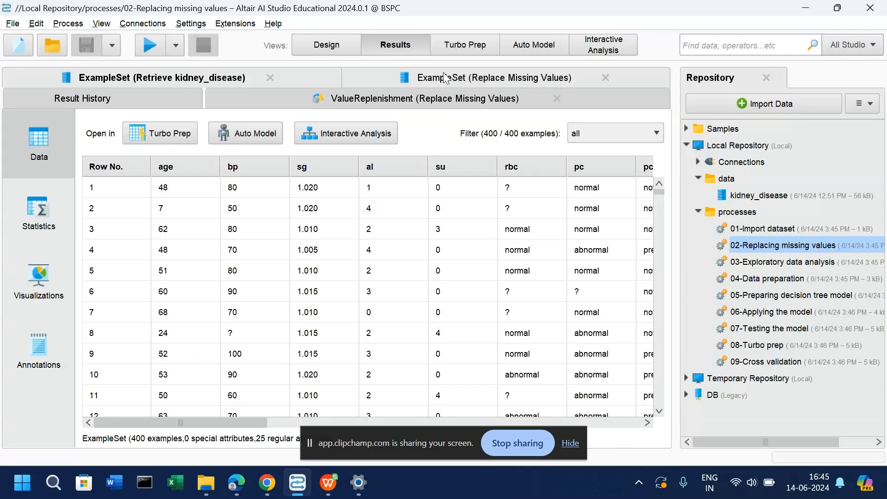
click(59, 213)
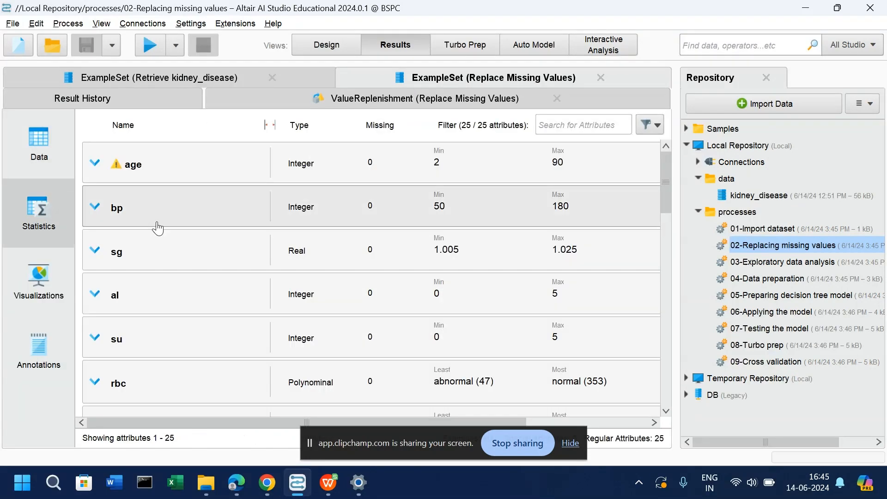
scroll(158, 228, down, 1)
scroll(157, 229, down, 5)
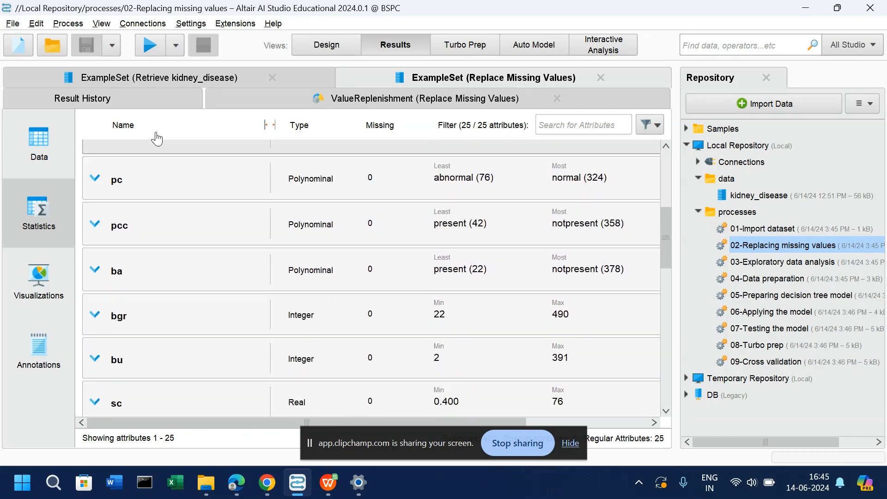
Open the 03-Exploratory data analysis process from the repository and run it
click(295, 43)
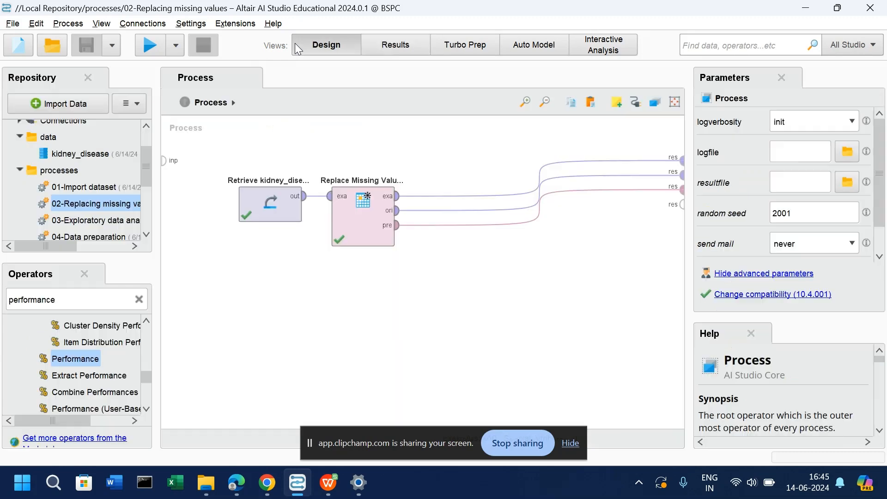
click(66, 196)
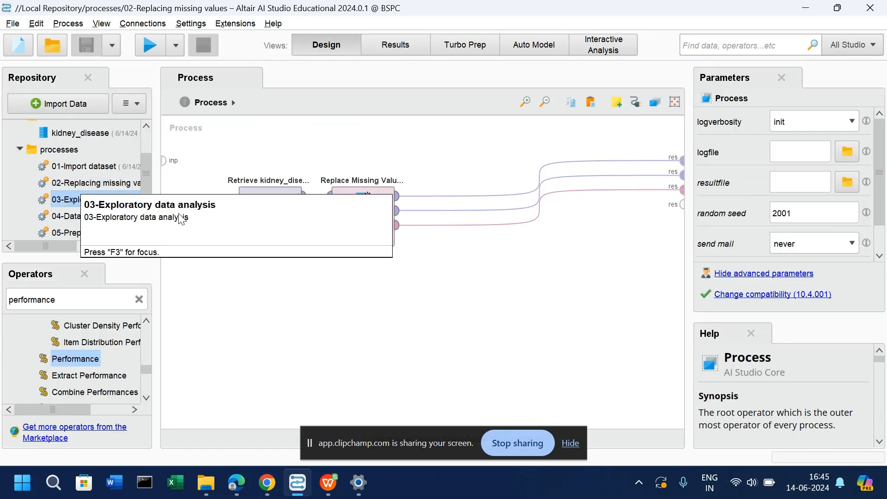
double_click(110, 200)
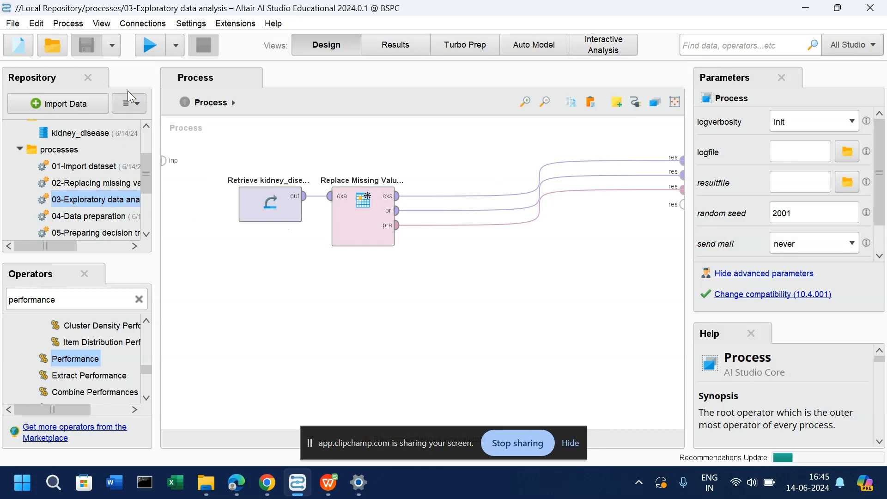
click(148, 55)
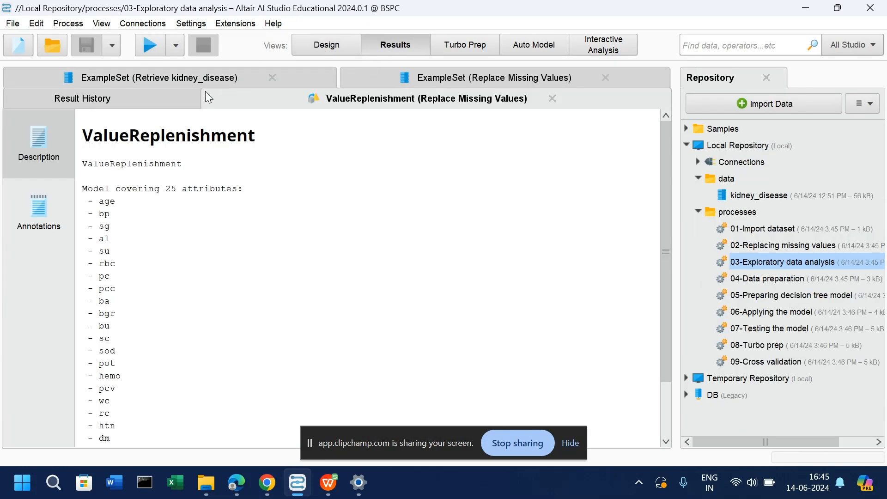
Show the pie chart of the rbc column for the retrieved kidney_disease example set
click(341, 44)
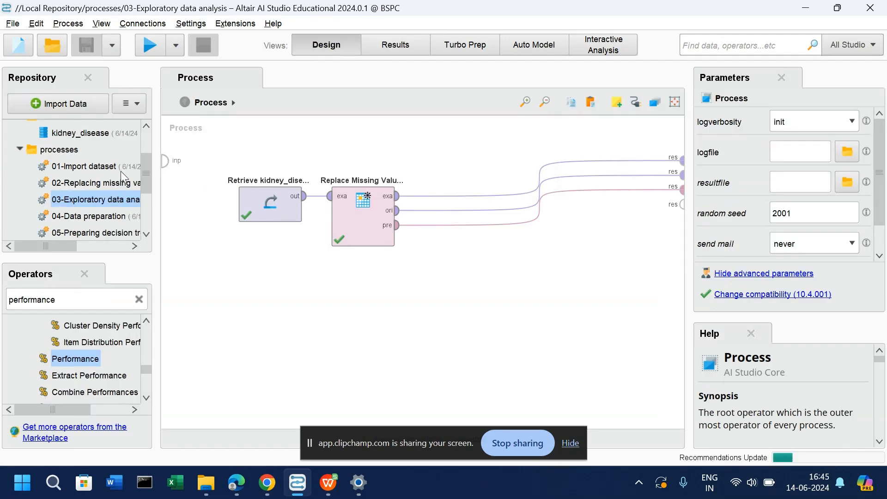
click(380, 48)
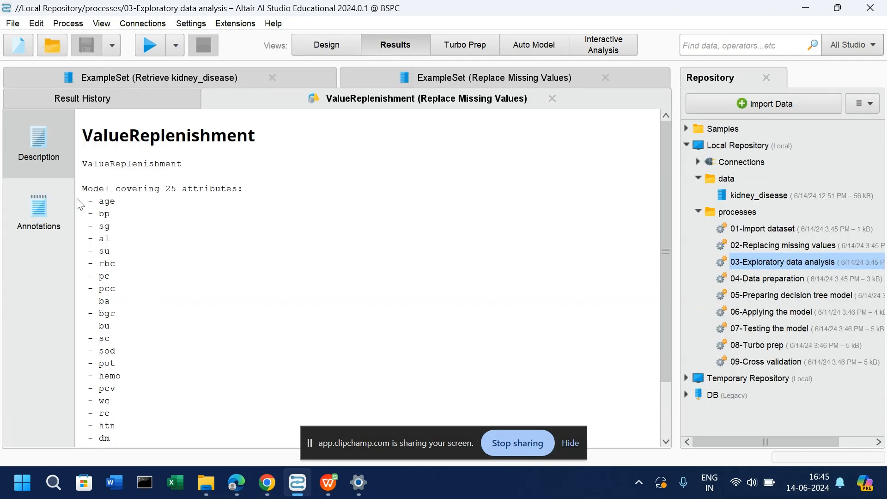
click(232, 81)
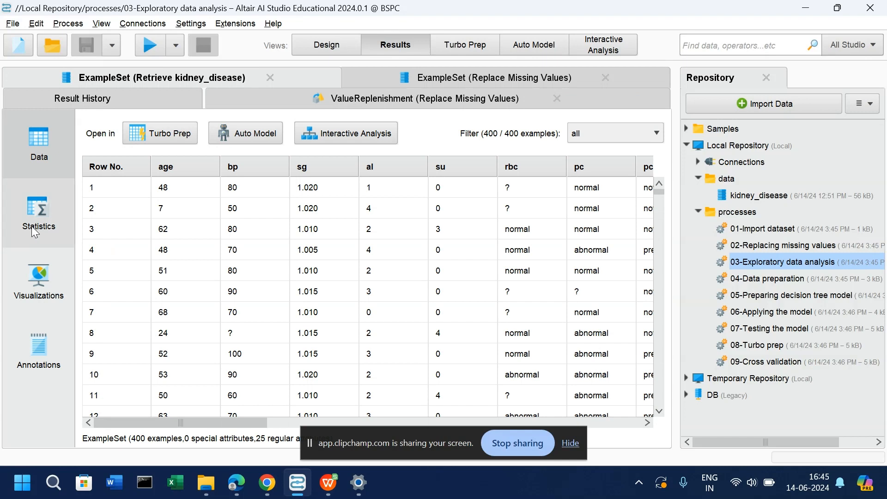
click(35, 270)
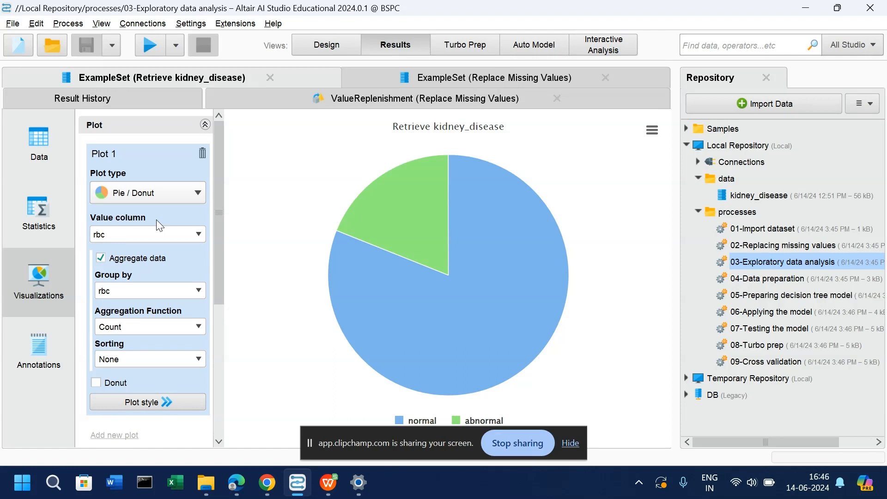
Open the 04-Data preparation process in the design view
click(296, 48)
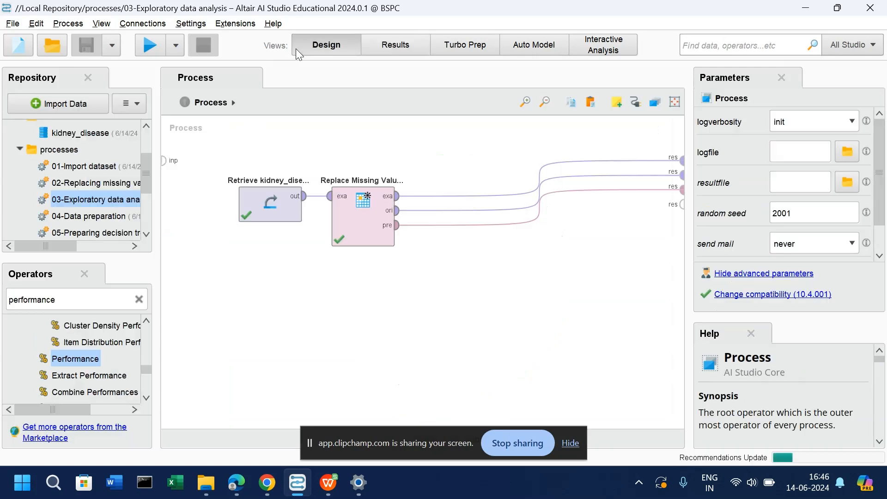
double_click(88, 217)
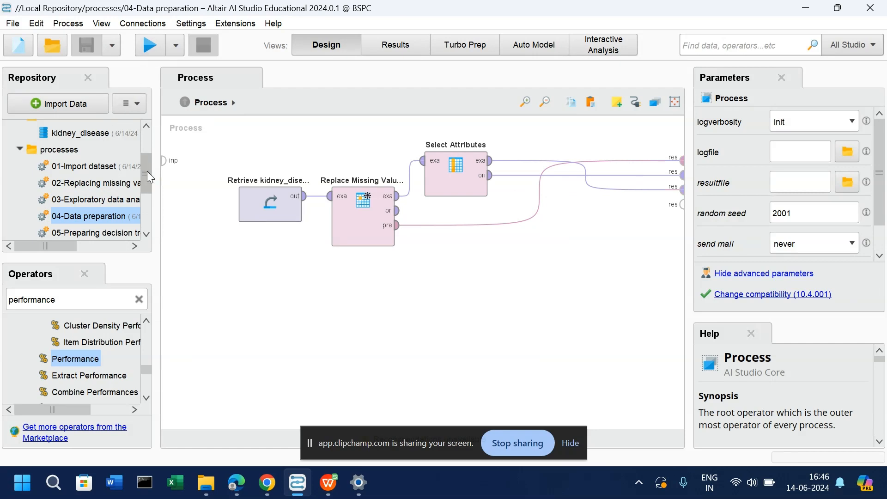
Open the 05-Preparing decision tree model process from the repository and run it
drag(147, 171, 146, 187)
click(105, 188)
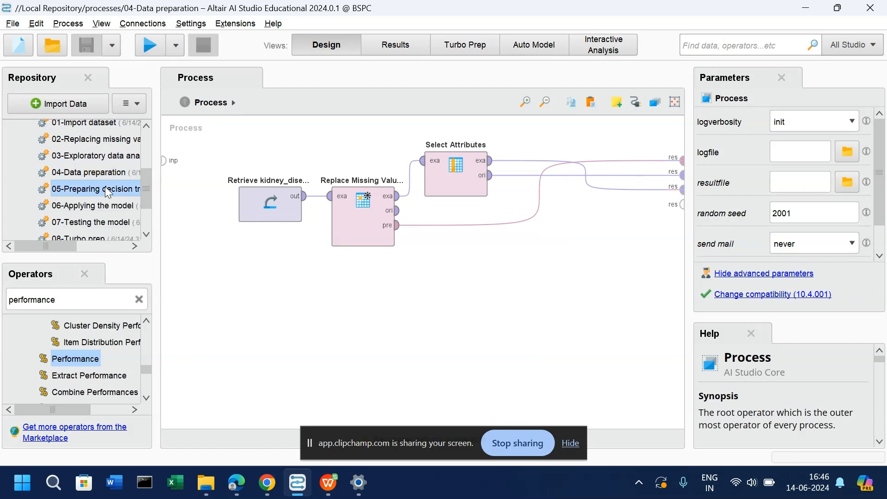
double_click(105, 187)
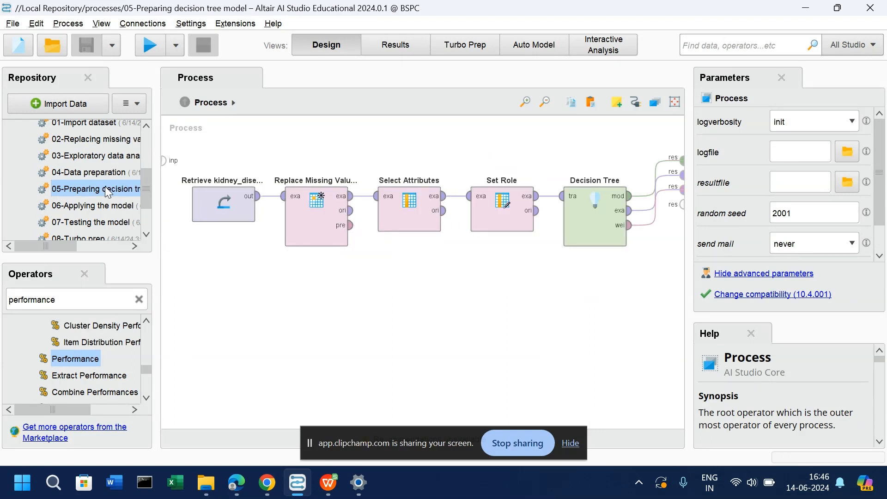
click(148, 45)
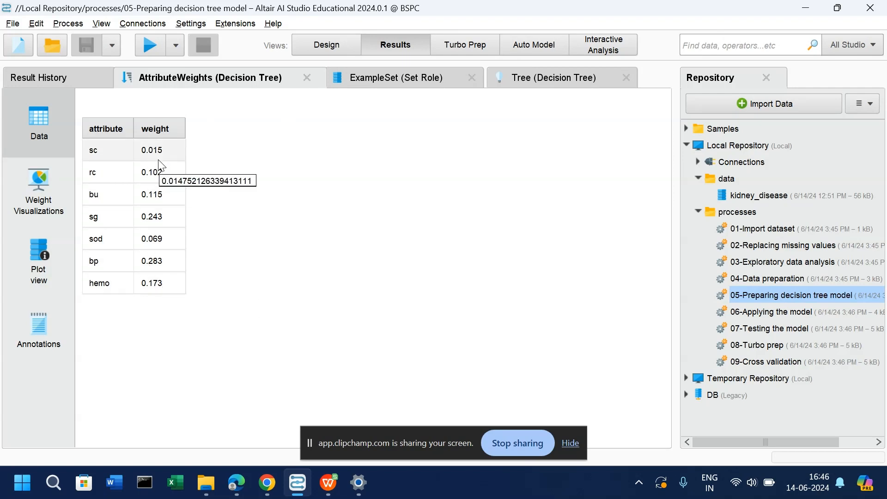
Examine the Set Role example set and the Decision Tree graph among the results
click(367, 84)
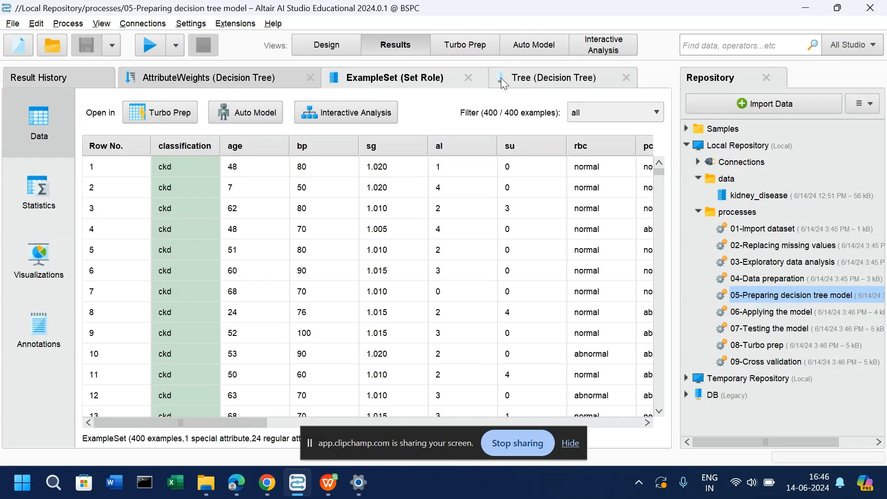
click(522, 80)
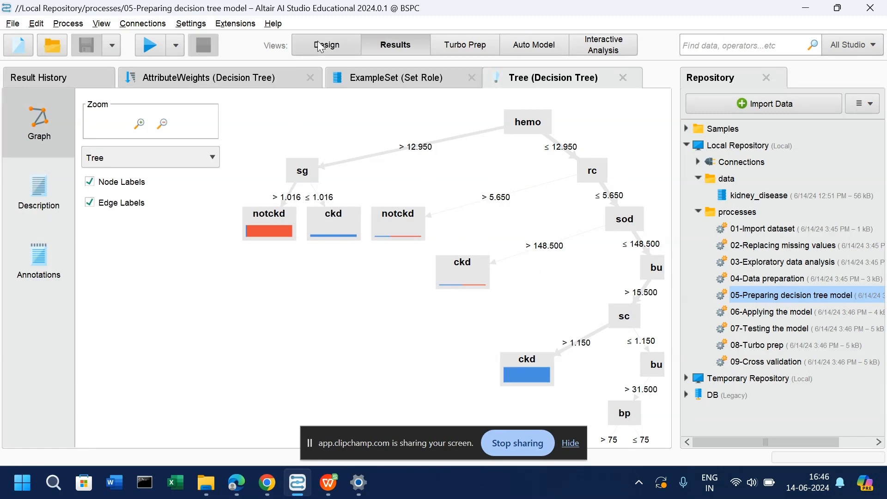
click(345, 76)
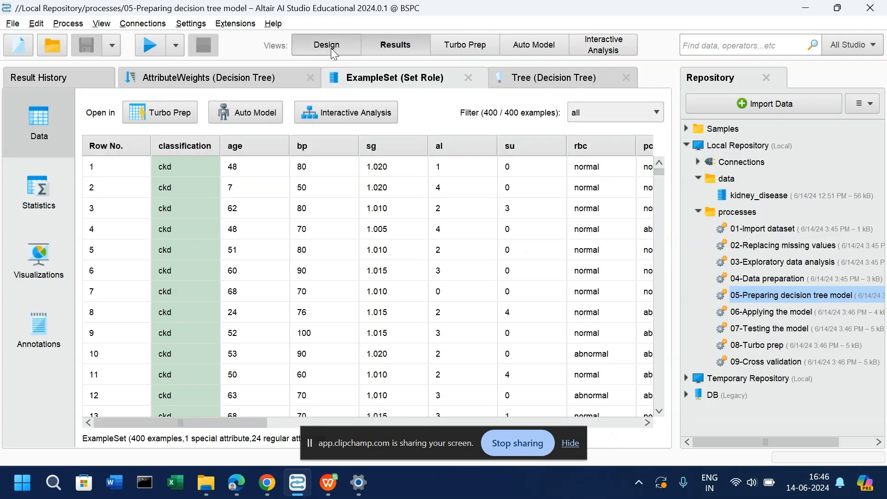
Open the 06-Applying the model process and bring up the existing Decision Tree graph in the results
click(331, 48)
click(98, 205)
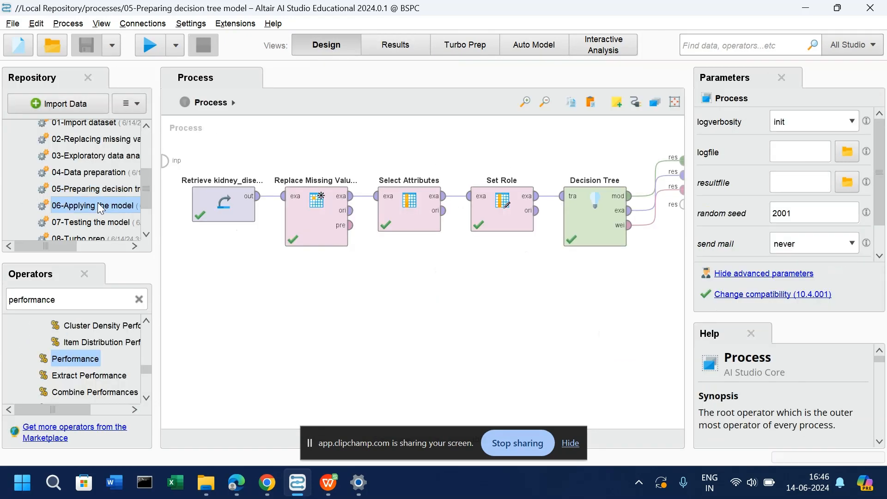
double_click(98, 204)
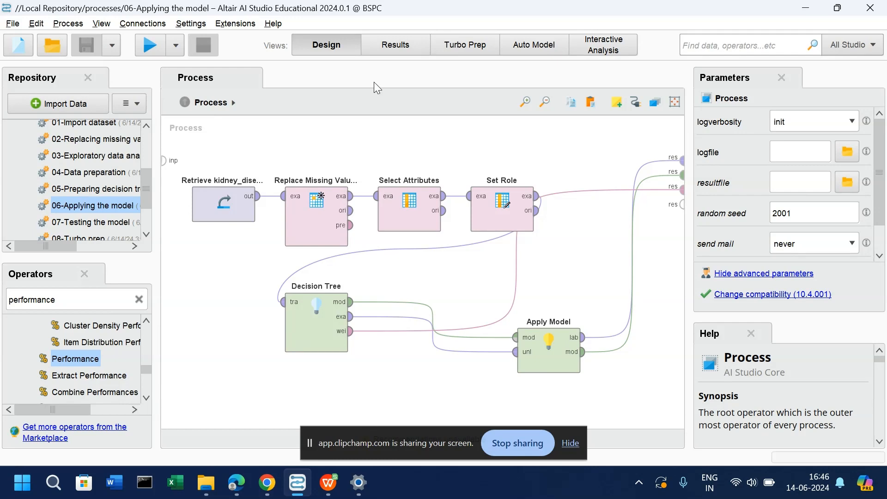
click(391, 43)
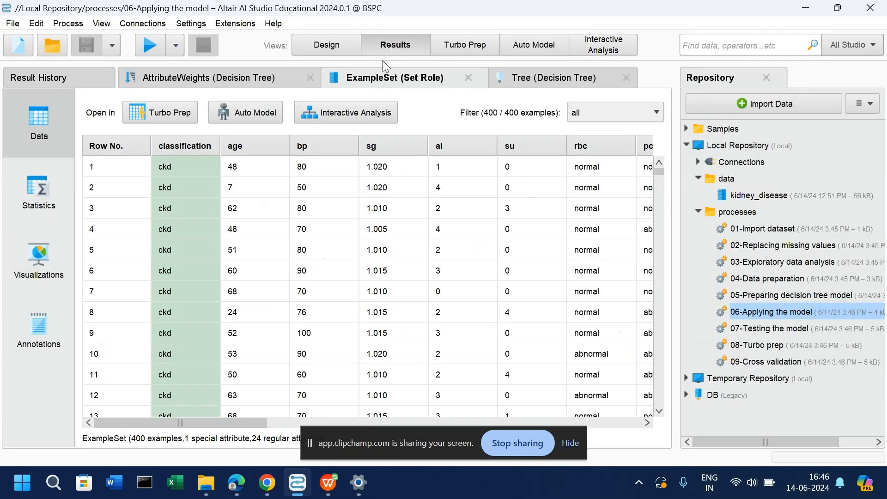
click(513, 81)
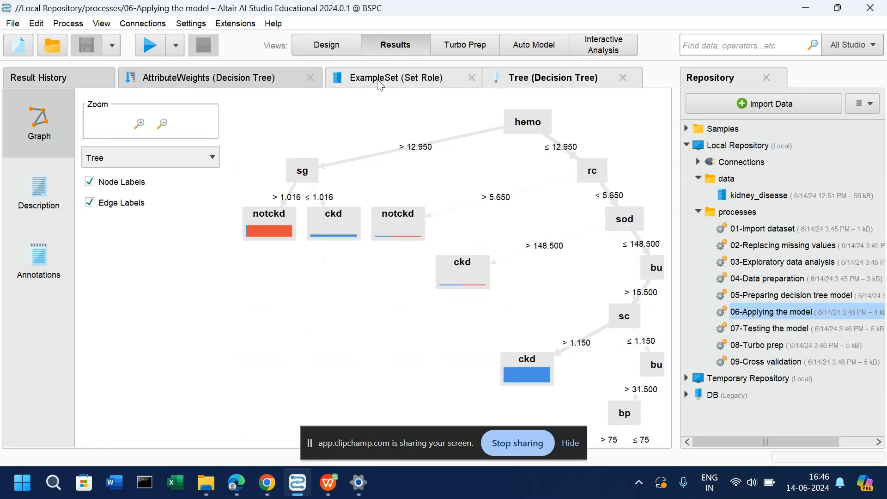
Run the 06-Applying the model process and examine its Decision Tree graph and Apply Model example set
click(346, 49)
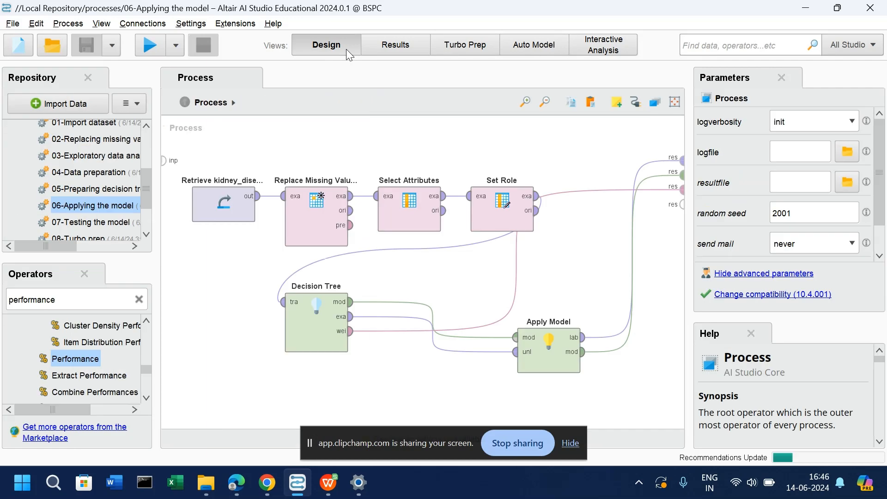
click(150, 45)
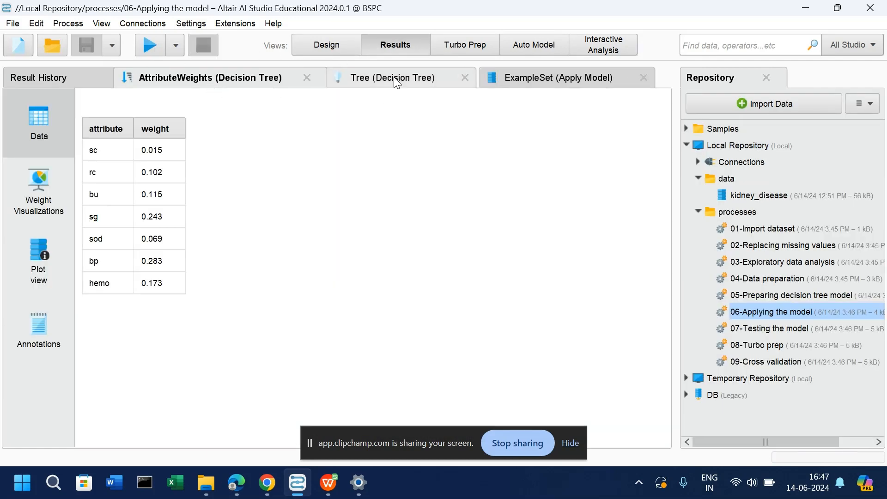
click(396, 84)
click(517, 79)
click(428, 86)
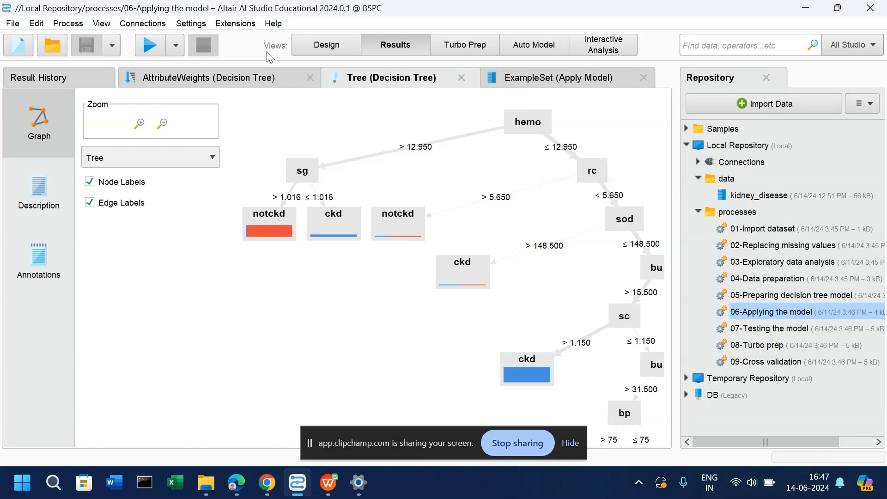
Open the 07-Testing the model process from the repository and run it
click(299, 48)
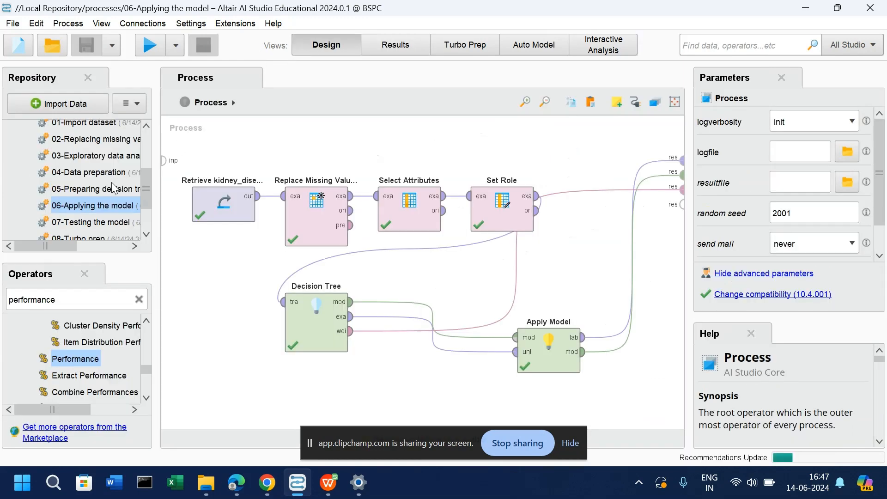
double_click(86, 222)
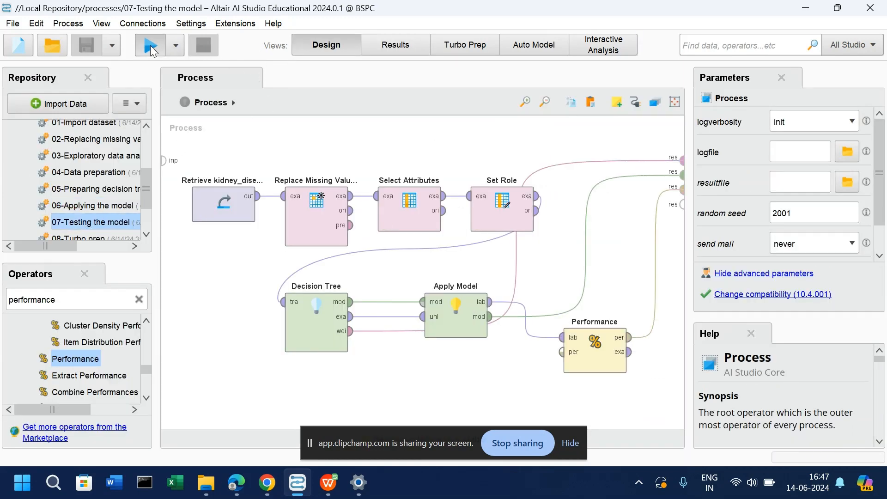
click(150, 46)
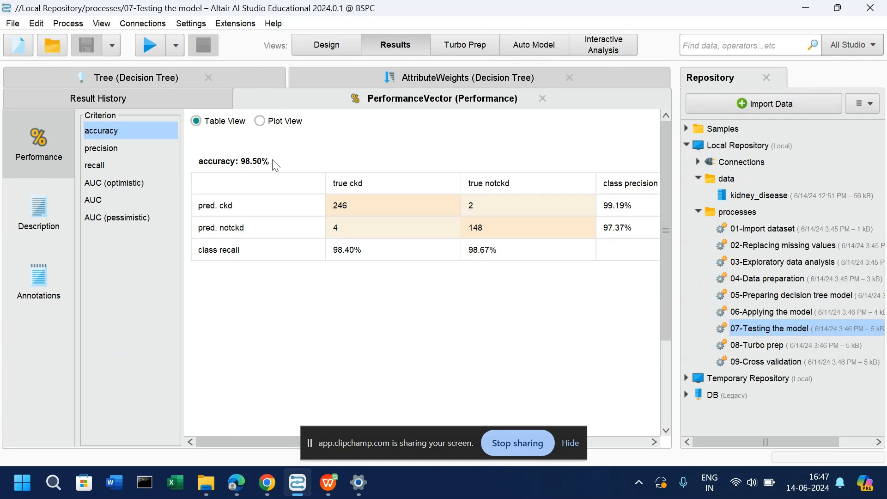
Examine the precision, recall and AUC criteria of the performance vector and look at the result history
click(135, 152)
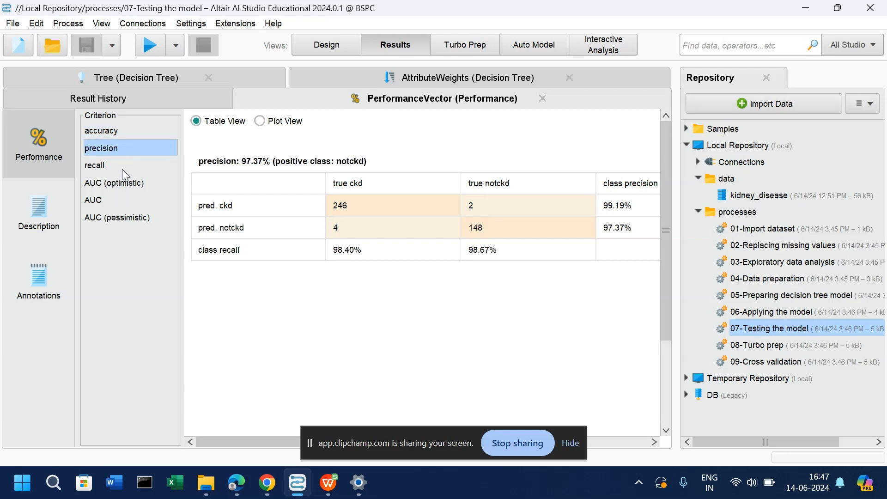
click(122, 167)
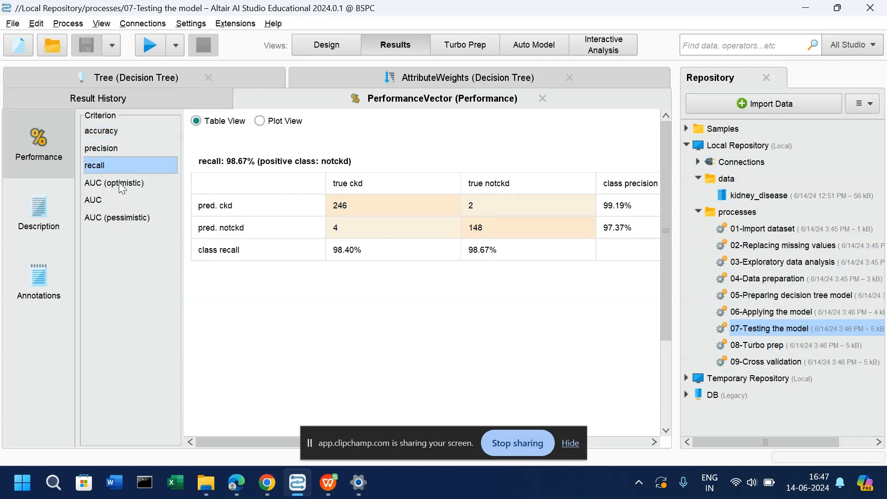
click(119, 183)
click(113, 200)
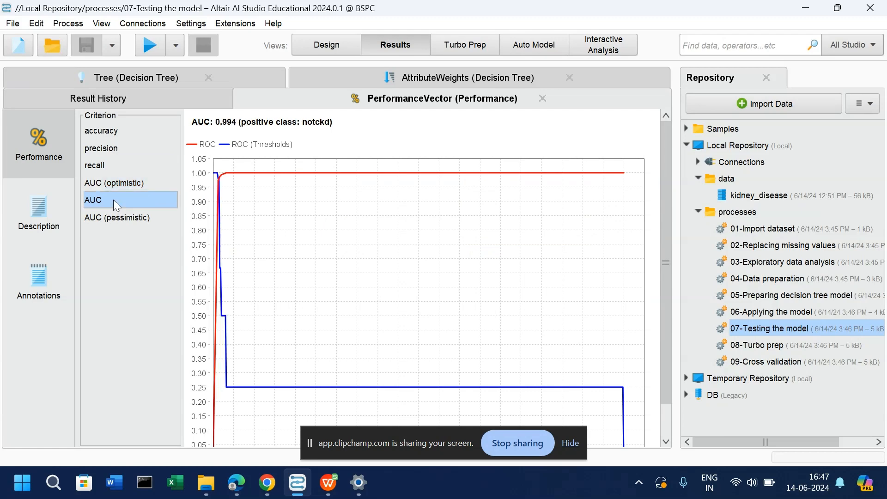
click(112, 216)
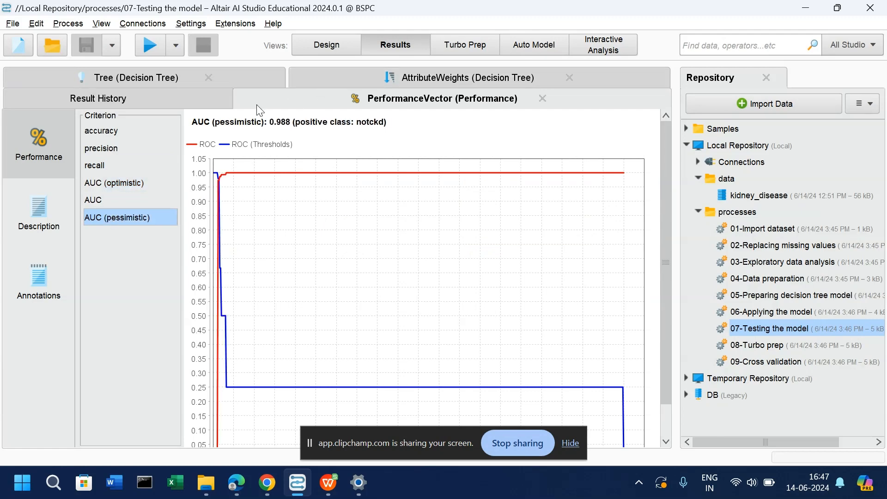
click(185, 104)
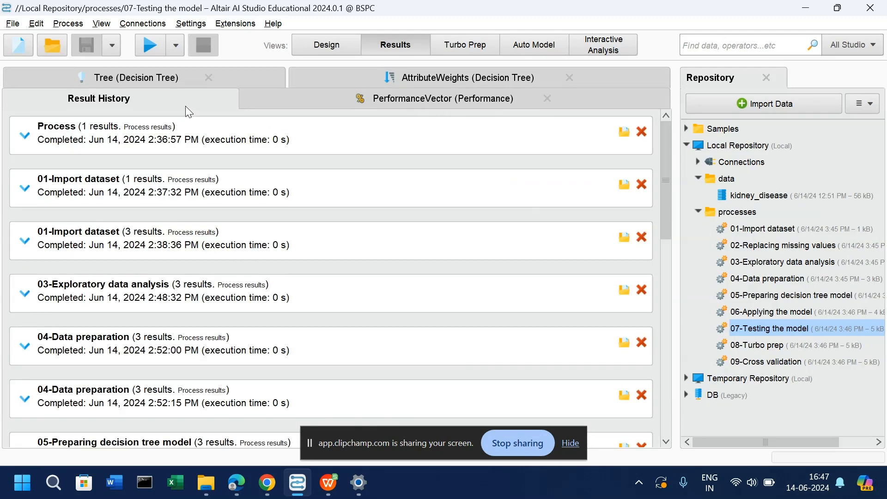
Try to run the 08-Turbo prep process from the repository
click(342, 40)
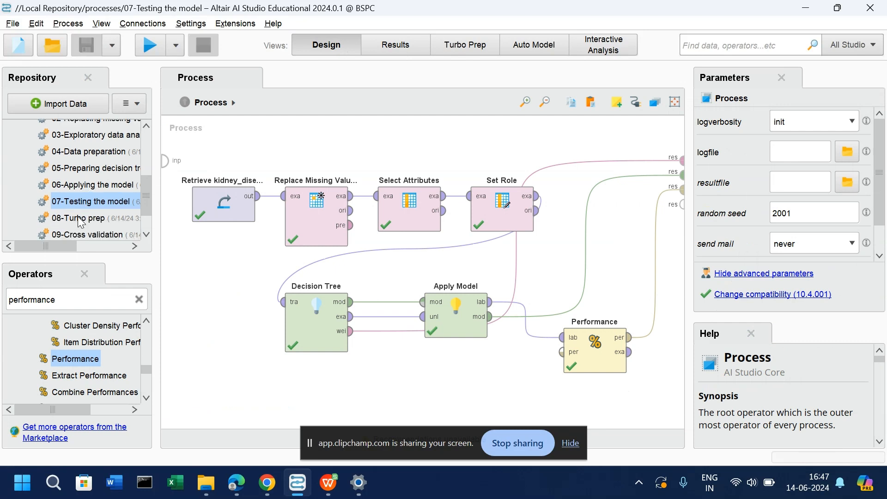
click(80, 219)
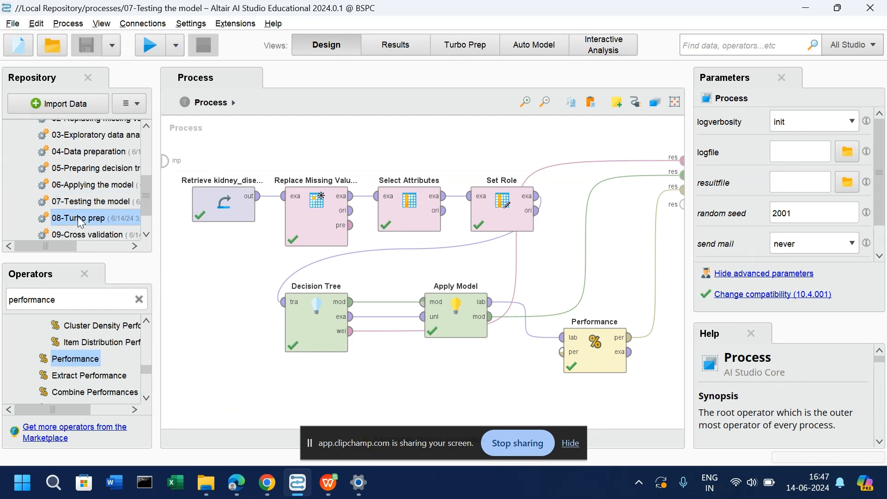
click(153, 51)
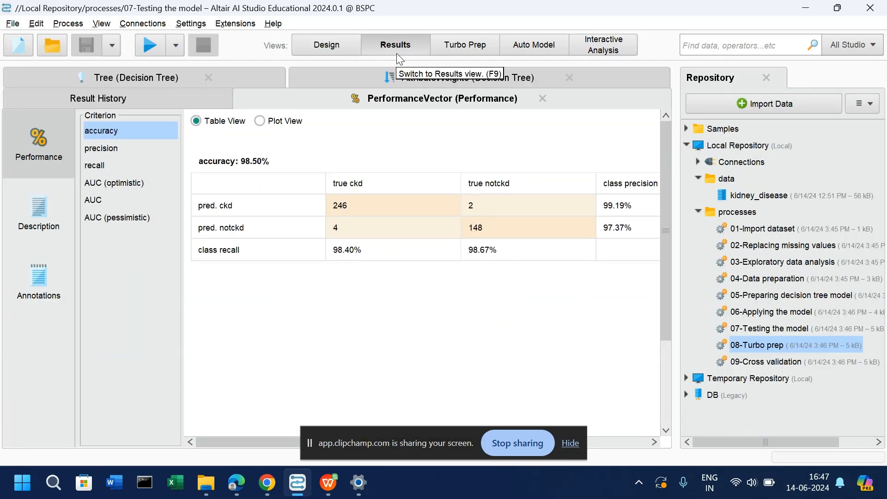
Open the 09-Cross validation process from the repository and run it
click(336, 46)
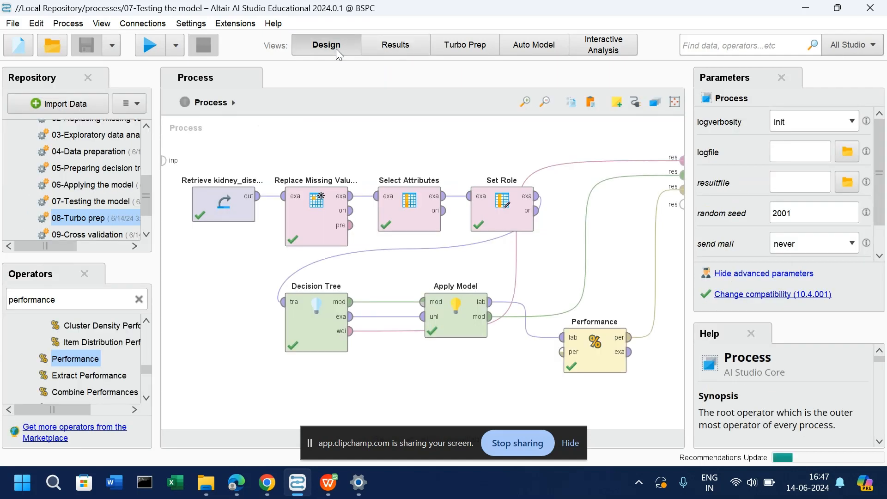
scroll(96, 213, down, 1)
double_click(96, 213)
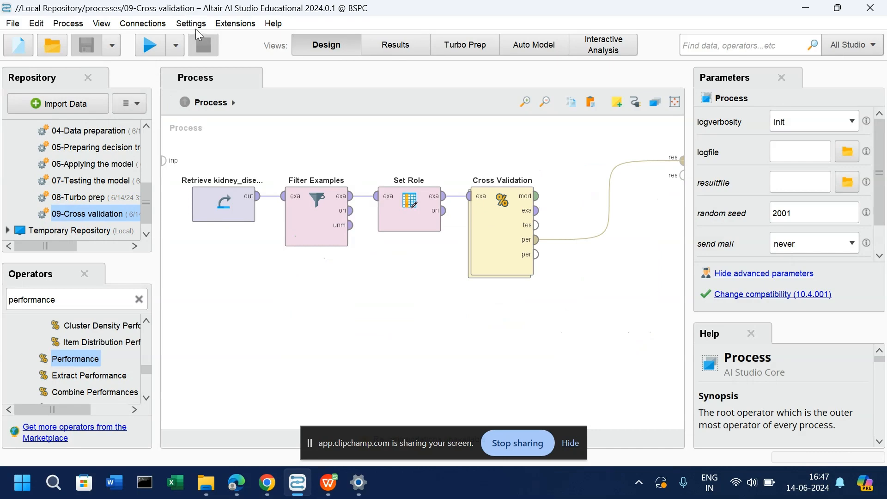
click(149, 46)
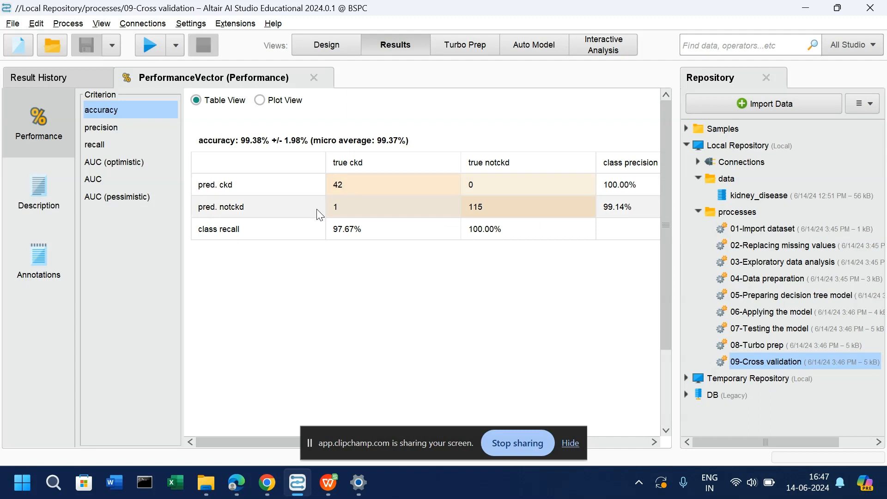
Open the 08-Turbo prep process from the repository and run it
click(330, 46)
double_click(101, 195)
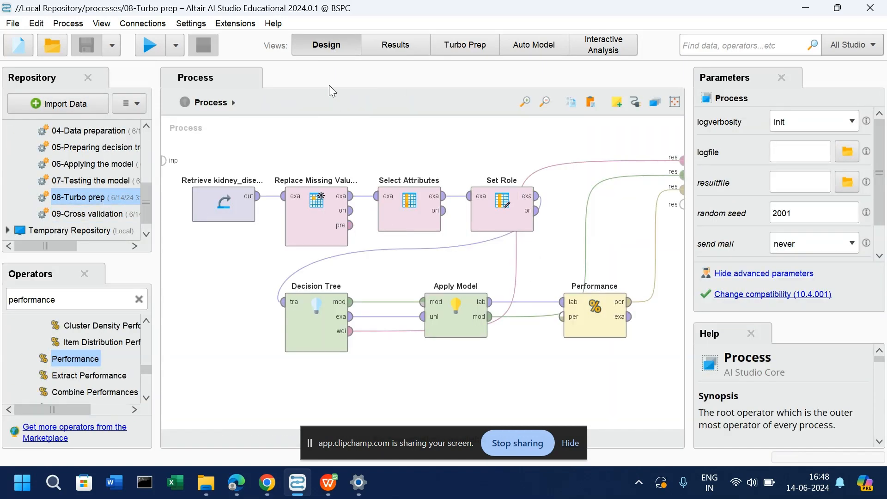
click(156, 50)
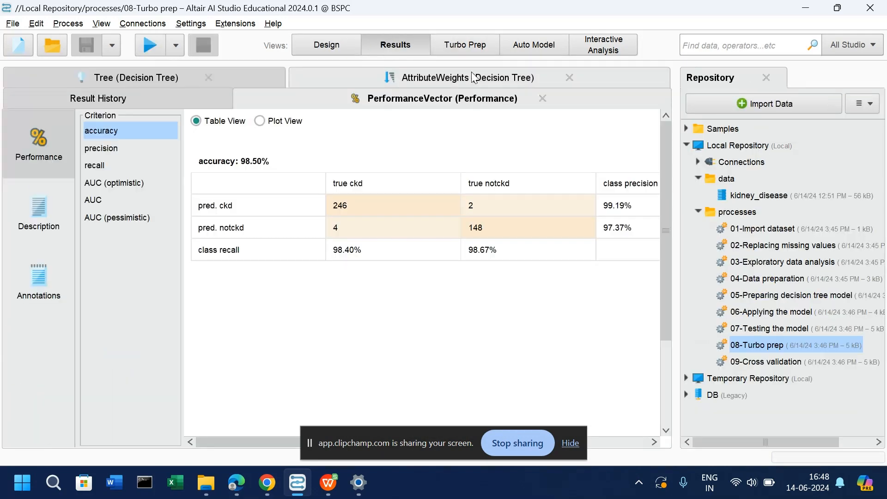
Run Auto Model with the preselected model types and browse the list of model results
click(533, 46)
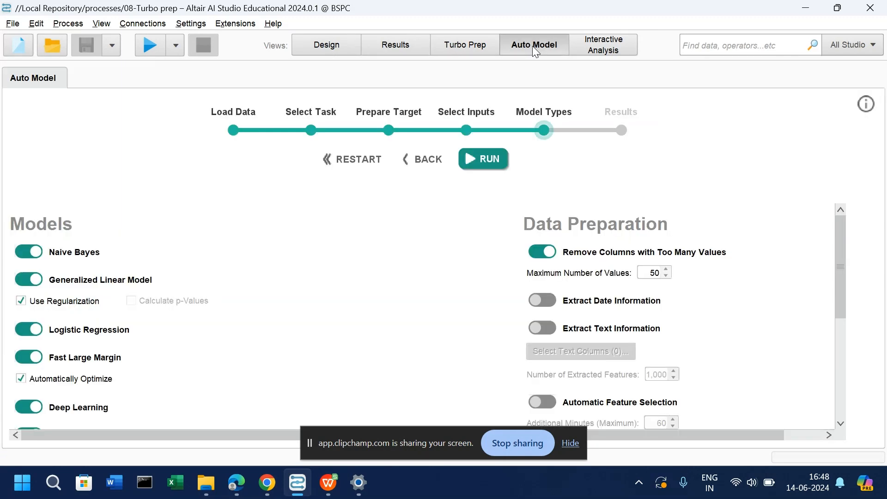
click(485, 150)
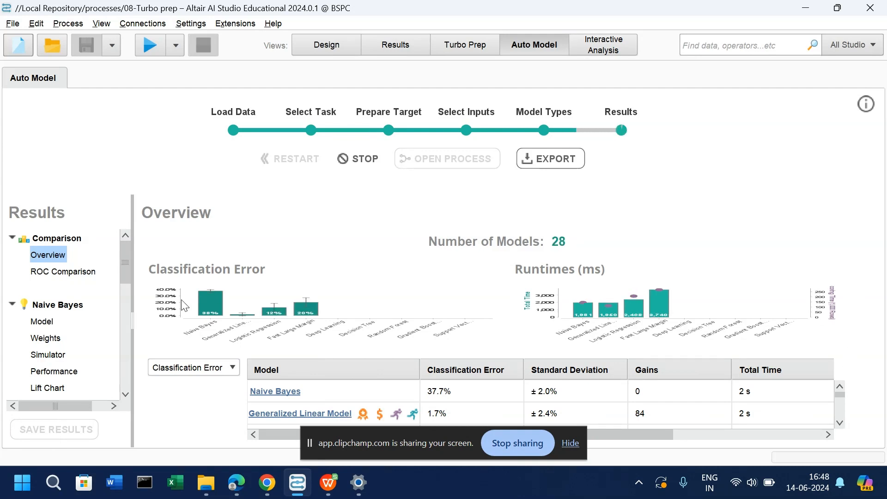
drag(122, 263, 122, 274)
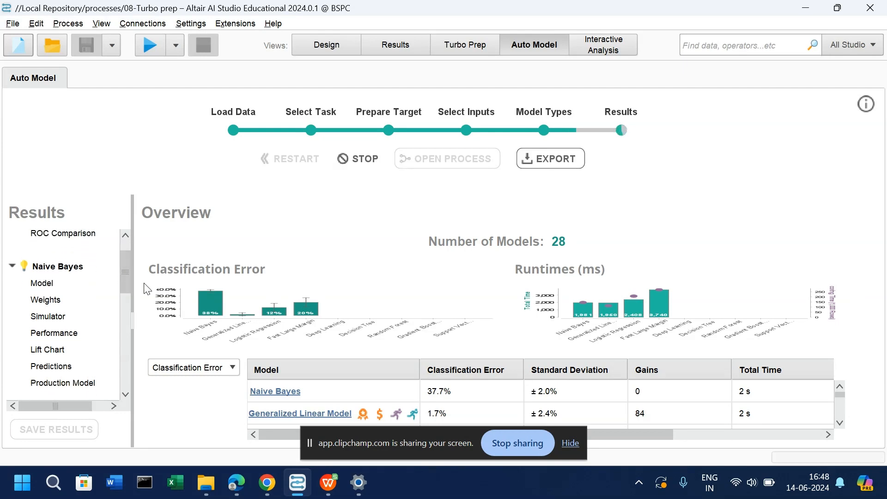
scroll(53, 290, down, 2)
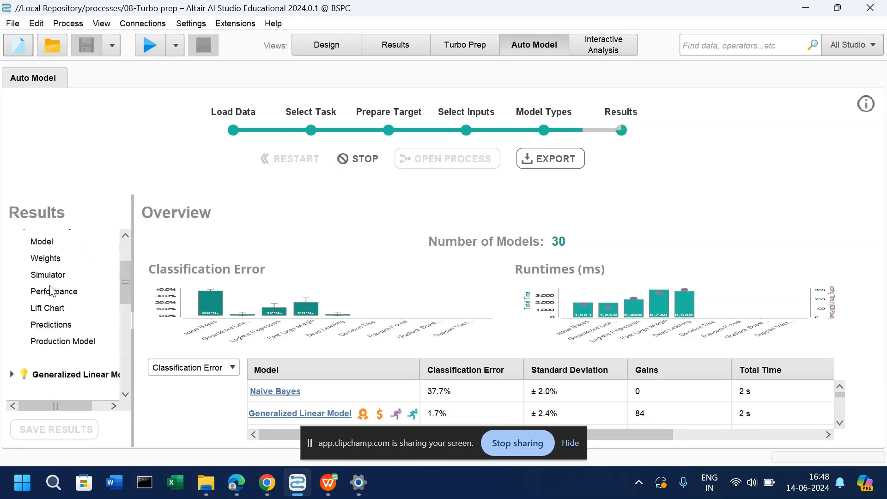
drag(129, 279, 124, 356)
Set the model comparison criterion in the overview to Accuracy
click(189, 368)
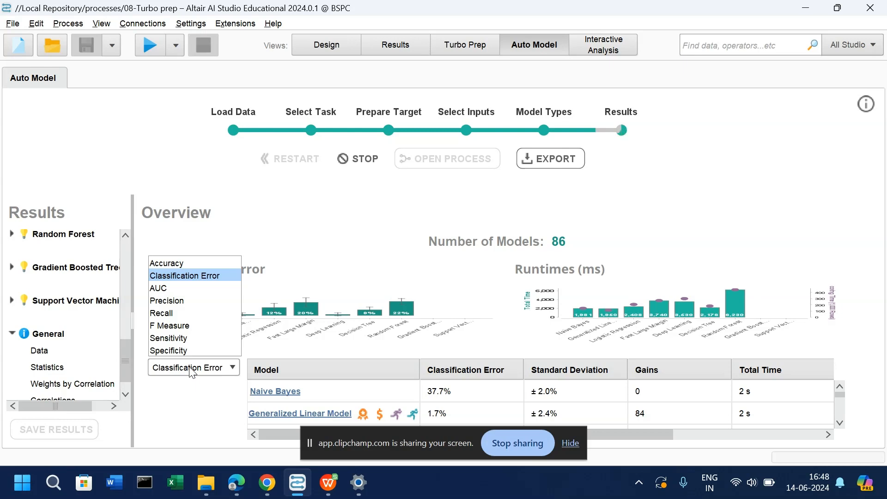
click(194, 265)
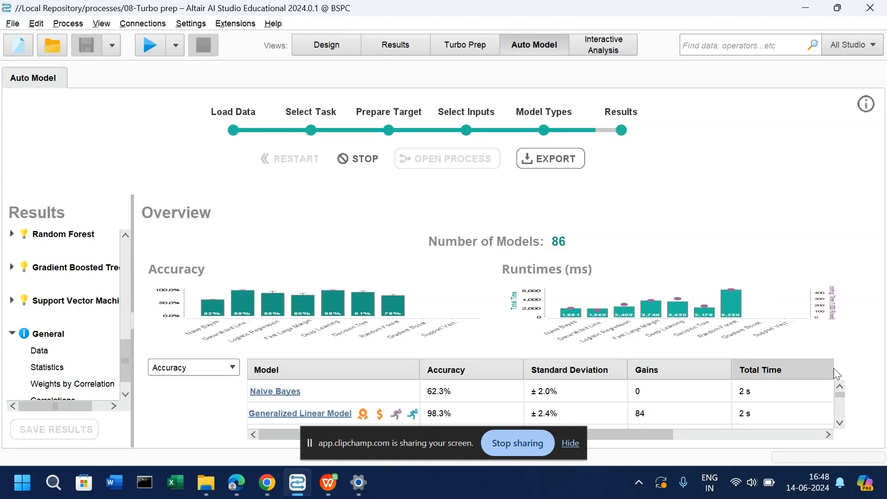
mouse_move(840, 395)
mouse_down()
mouse_move(843, 428)
mouse_move(840, 394)
mouse_up()
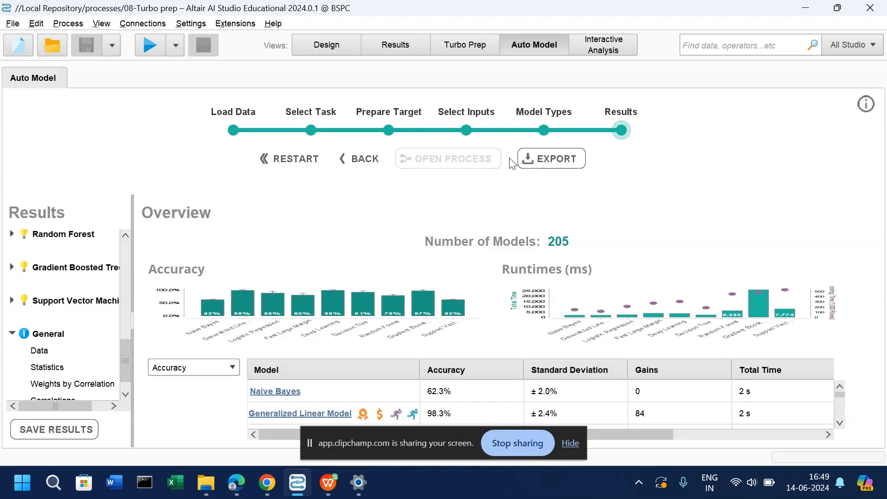
Look at Interactive Analysis and return to Auto Model to examine the general Data and Statistics results
click(587, 52)
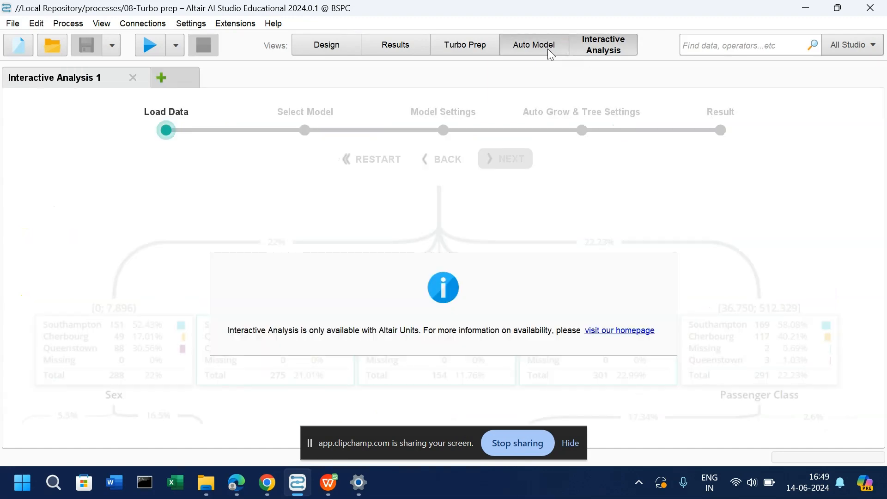
click(550, 52)
click(40, 351)
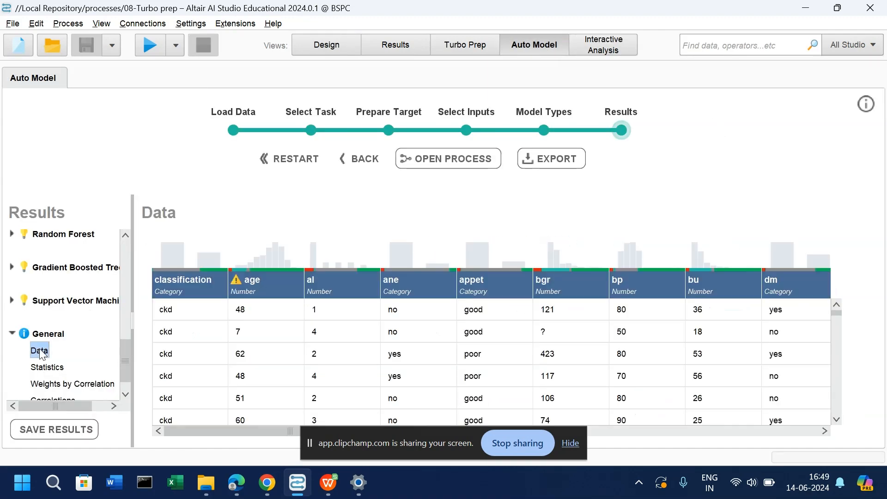
click(44, 370)
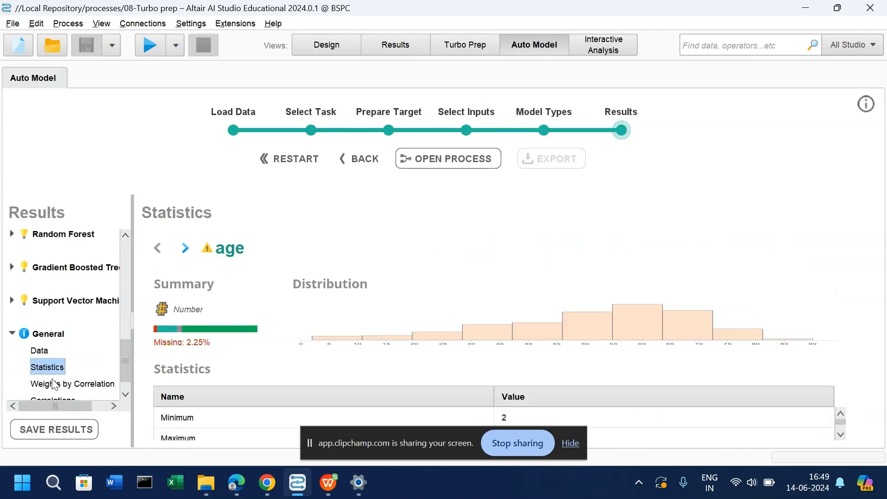
Examine the model comparison Overview and the ROC Comparison chart in the Auto Model results
scroll(15, 335, up, 10)
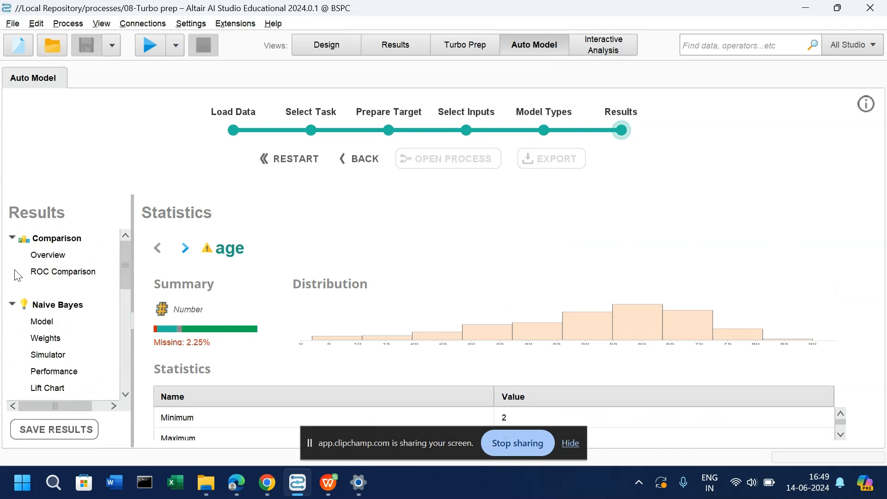
click(52, 256)
click(52, 273)
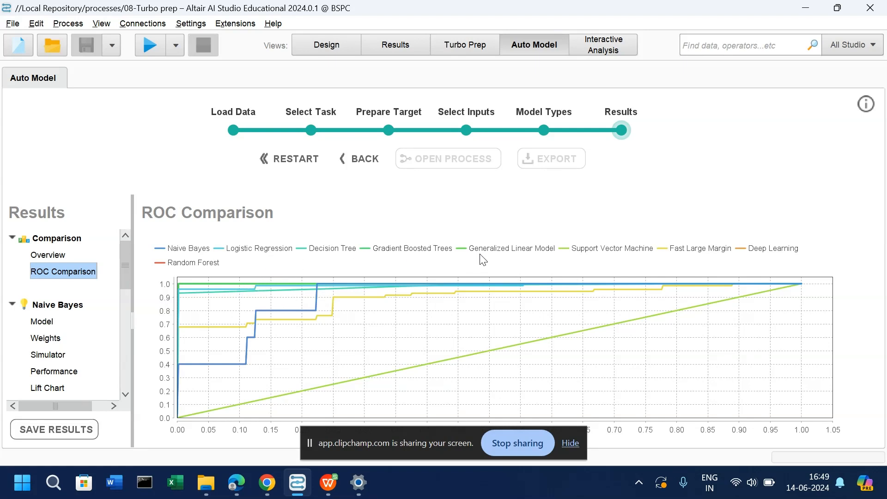
Examine the Naive Bayes Lift Chart, Predictions table and Production Model
scroll(80, 310, down, 3)
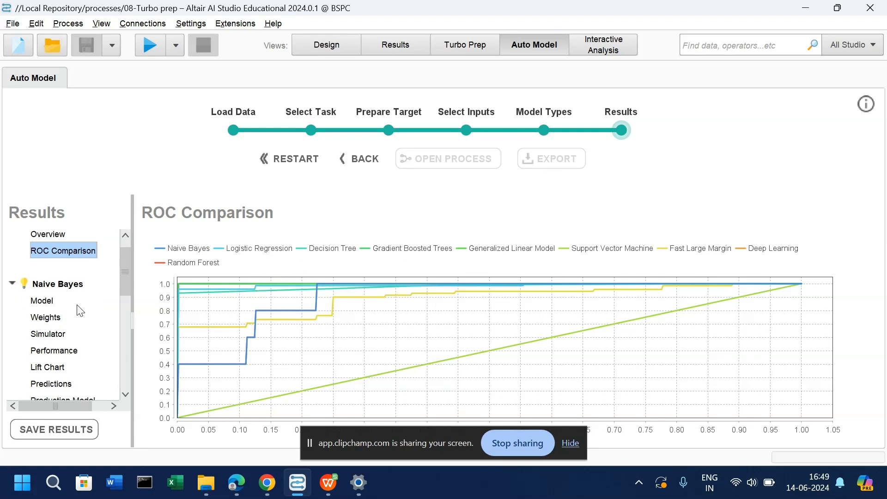
scroll(80, 311, up, 1)
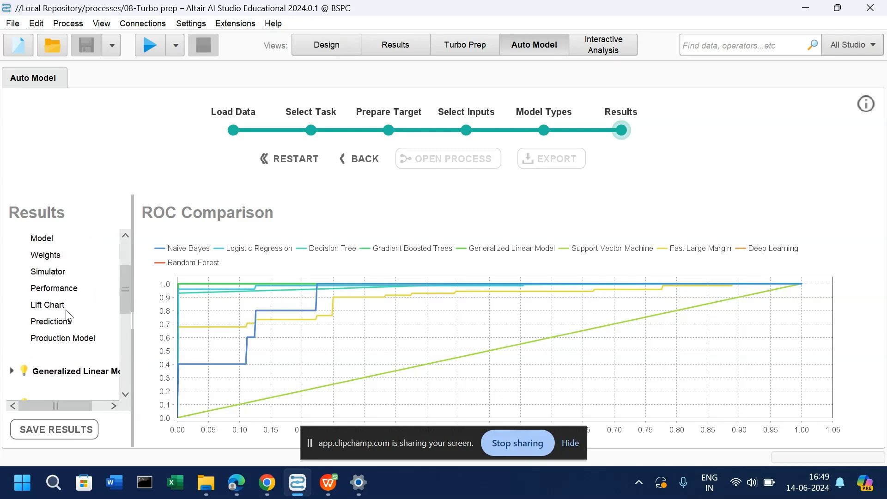
click(67, 310)
scroll(69, 316, up, 1)
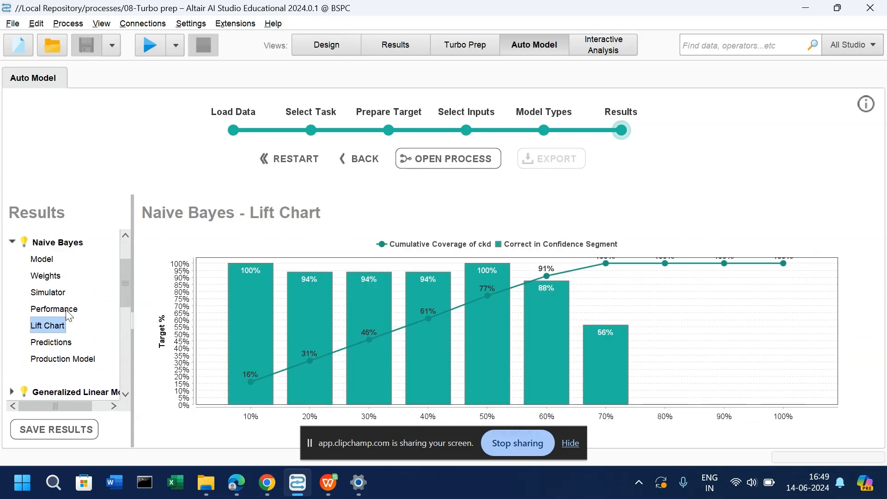
click(58, 342)
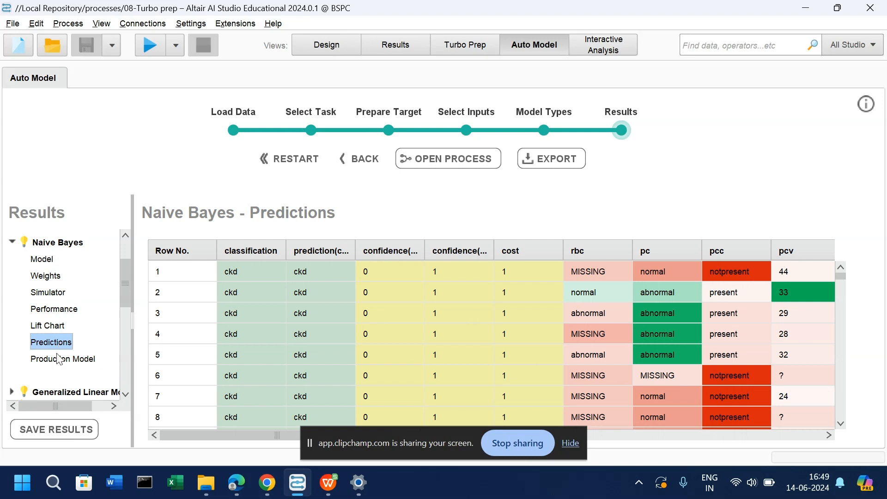
click(58, 362)
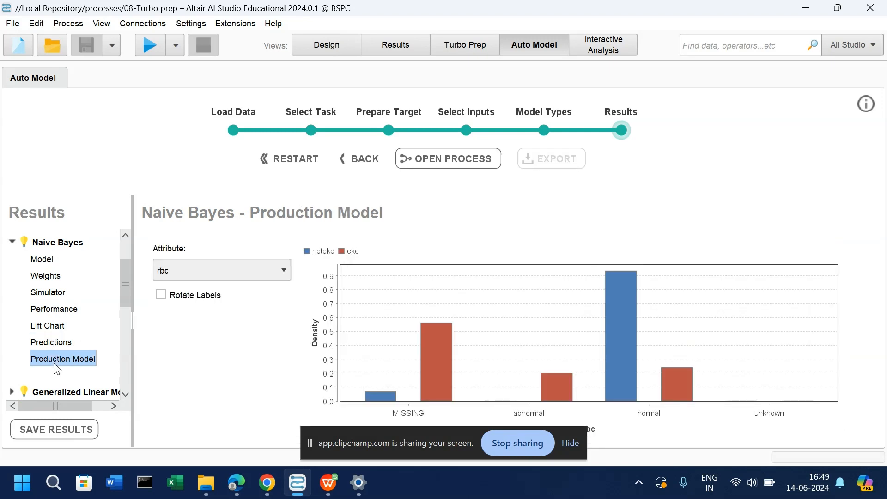
Examine the Naive Bayes Model density chart and the attribute Weights
click(61, 299)
click(46, 260)
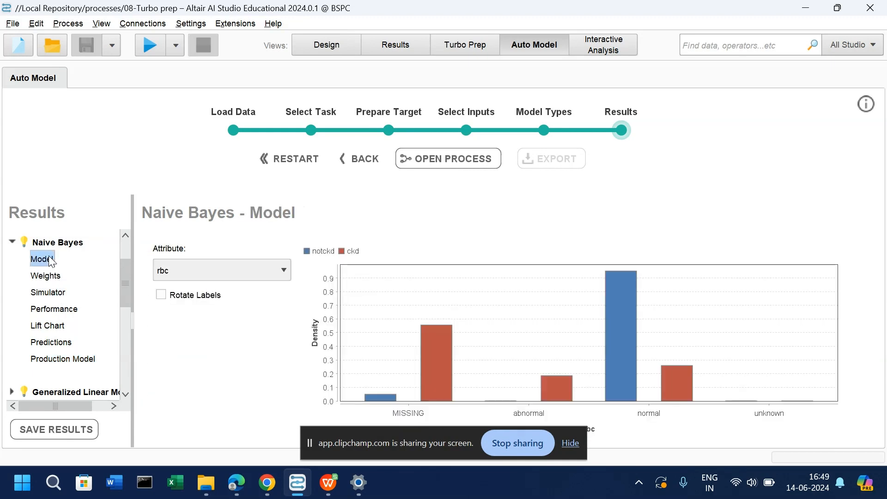
click(54, 276)
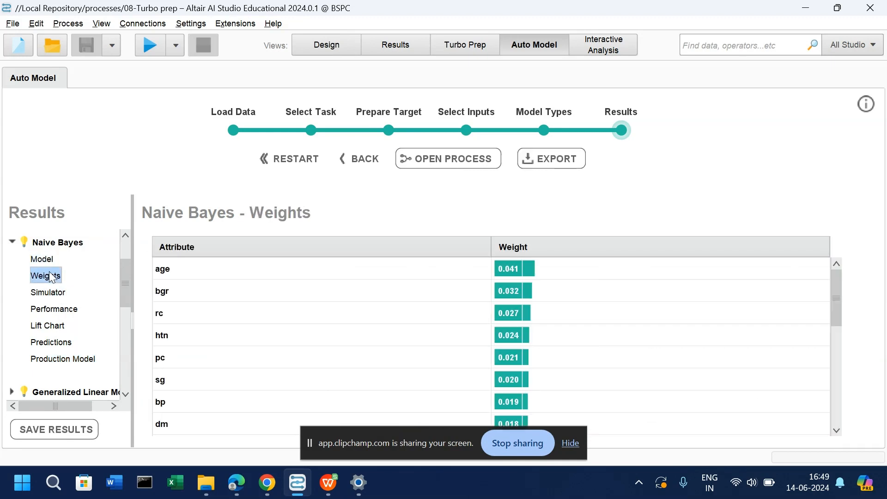
scroll(228, 299, down, 2)
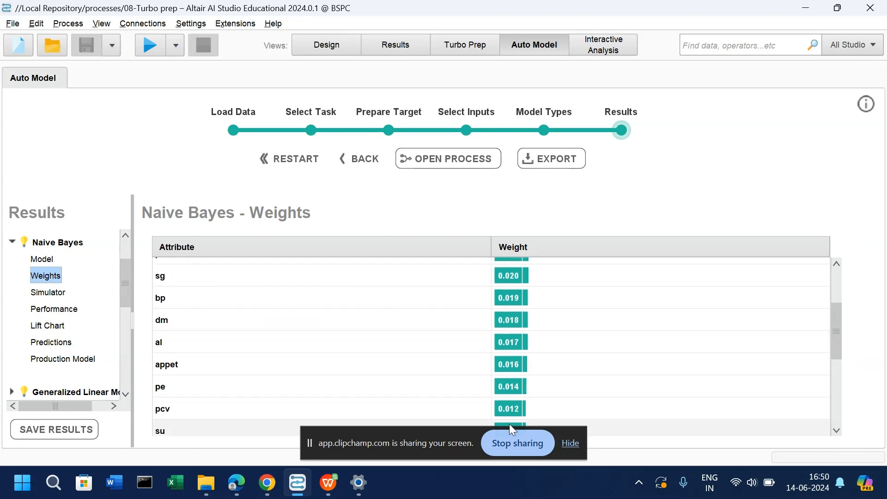
mouse_move(512, 430)
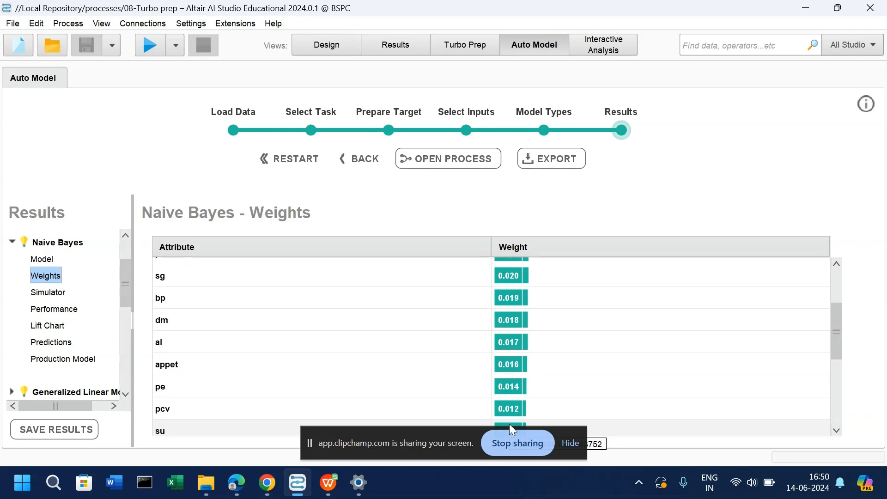